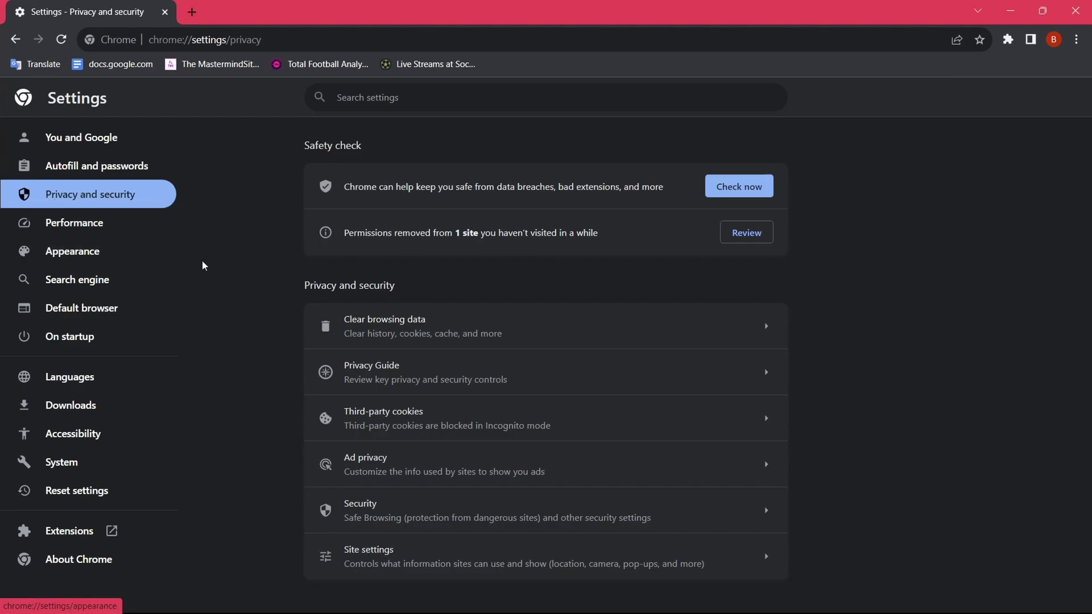
# Clear only cached images and files for all time from Chrome's Advanced browsing-data options
pyautogui.click(415, 323)
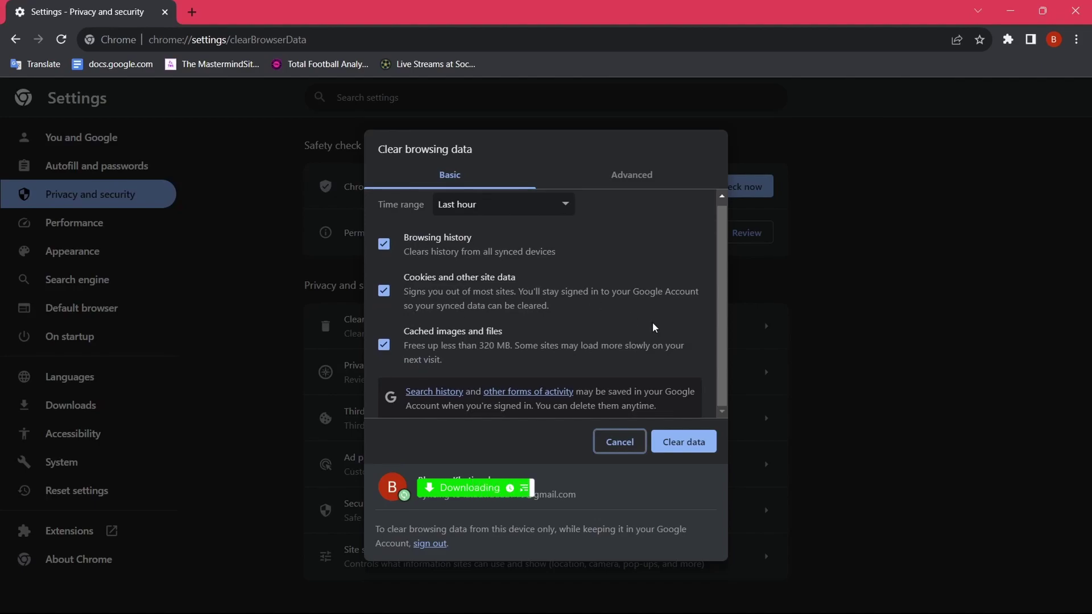
pyautogui.click(635, 180)
pyautogui.scroll(-1, 553, 275)
pyautogui.scroll(1, 553, 275)
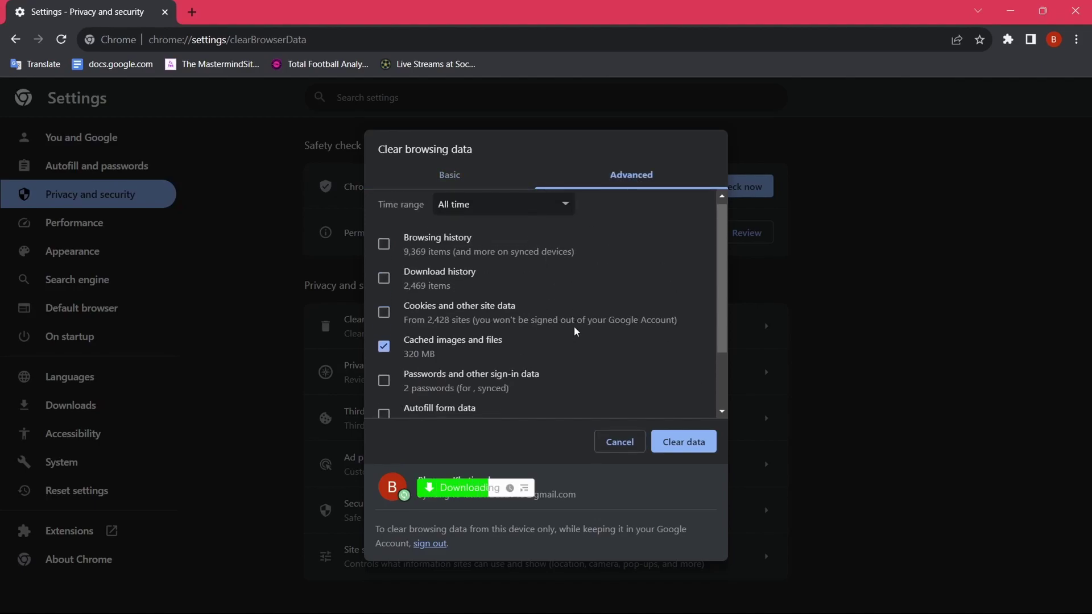
pyautogui.scroll(-2, 575, 327)
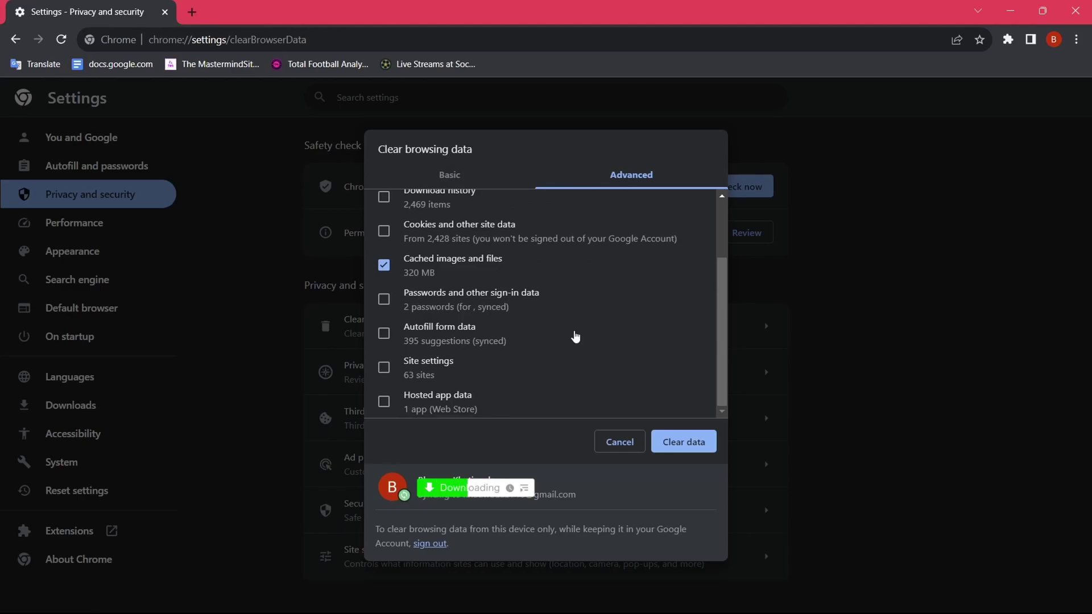
pyautogui.scroll(1, 574, 314)
pyautogui.scroll(-1, 574, 314)
pyautogui.press('Escape')
# Open the Wi-Fi adapter's Properties from View network connections and select Internet Protocol Version 4
pyautogui.click(86, 490)
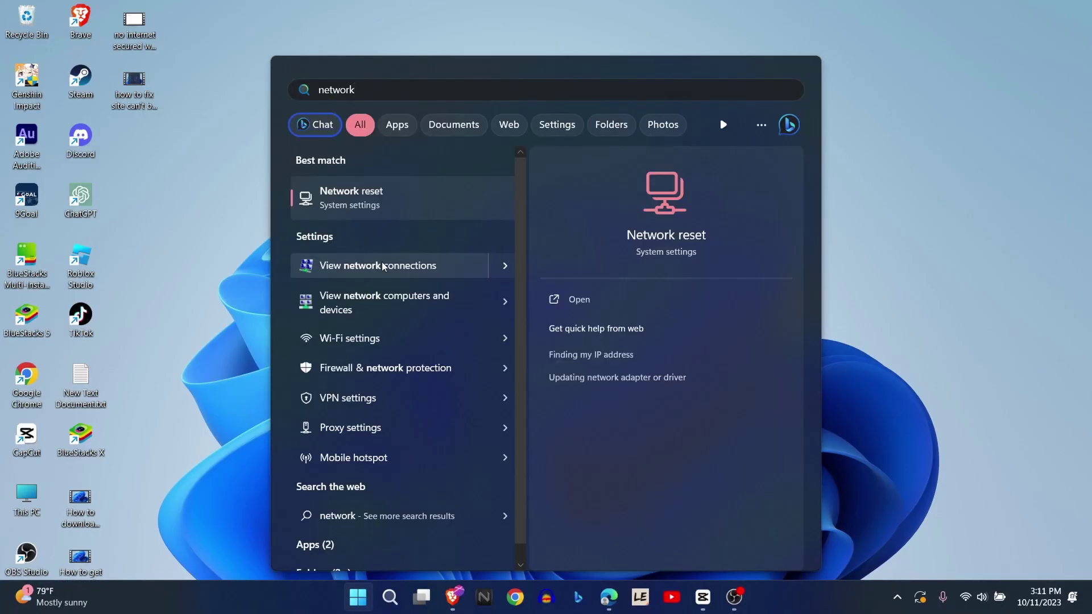
pyautogui.click(382, 265)
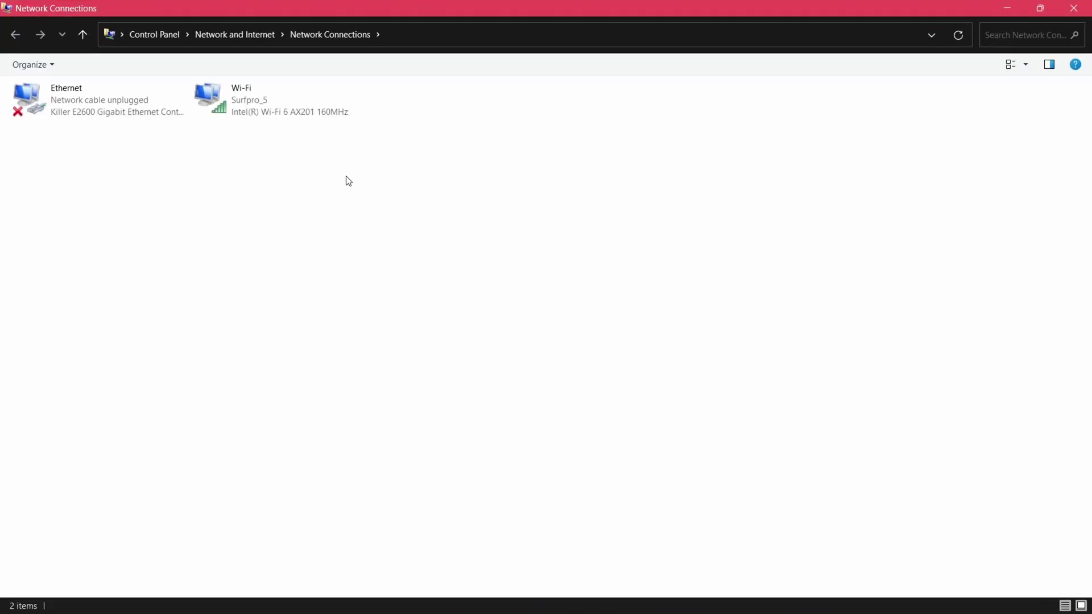
pyautogui.click(280, 110)
pyautogui.rightClick(281, 110)
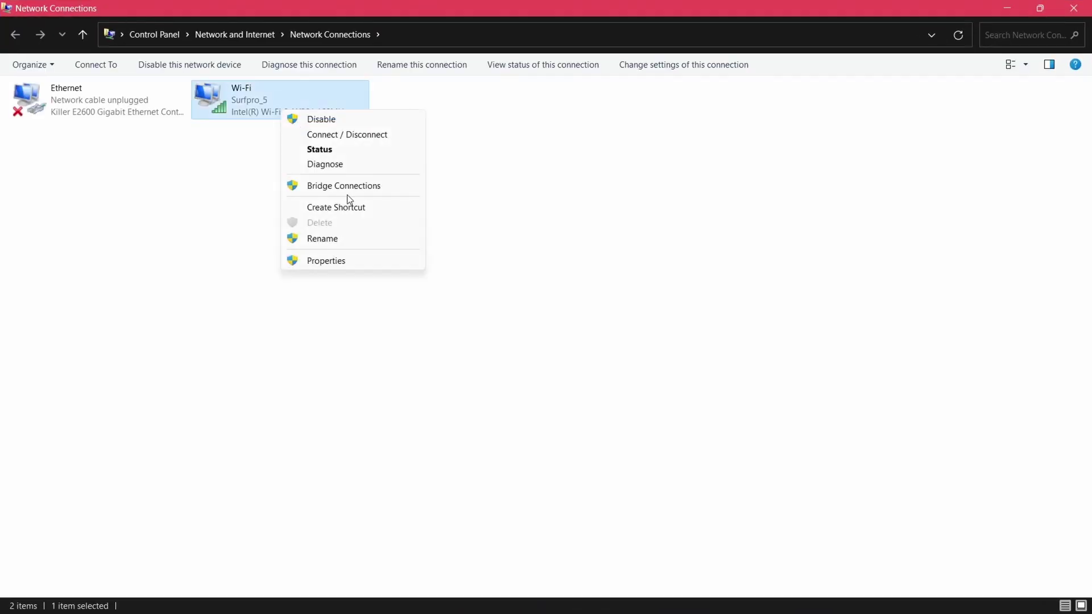
pyautogui.click(344, 261)
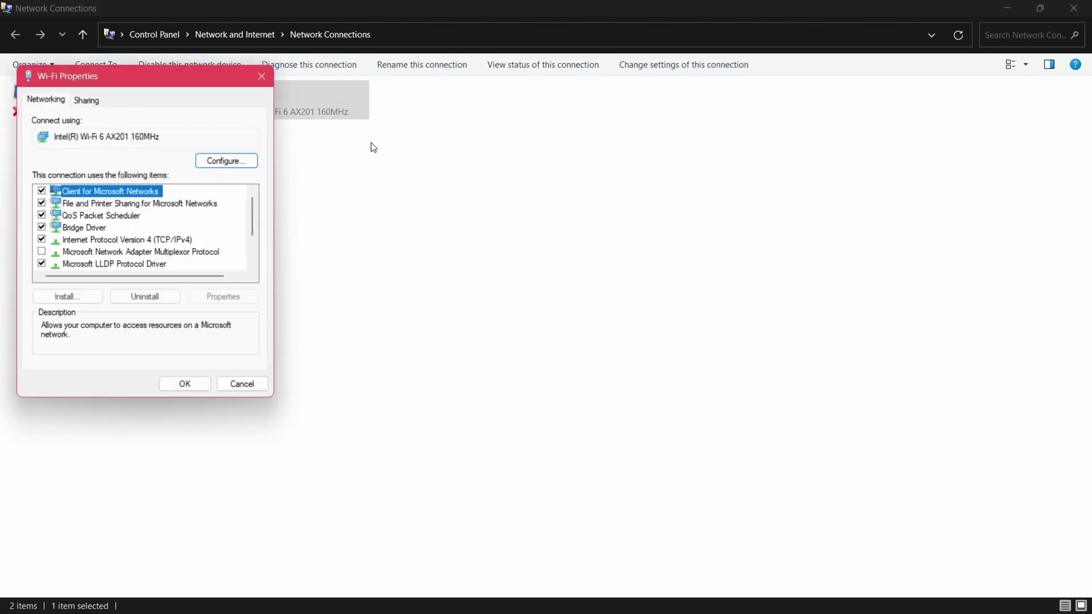
pyautogui.moveTo(147, 76); pyautogui.dragTo(273, 73)
pyautogui.click(239, 249)
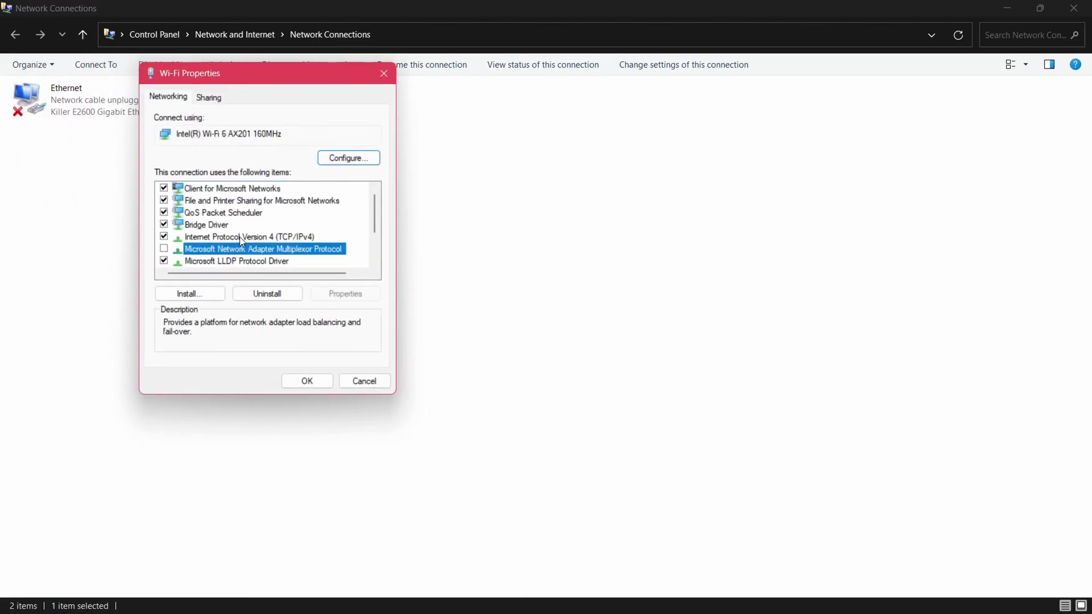
# Set the Wi-Fi IPv4 properties to manual DNS server addresses, with 1.1.1.1 as preferred
pyautogui.click(345, 294)
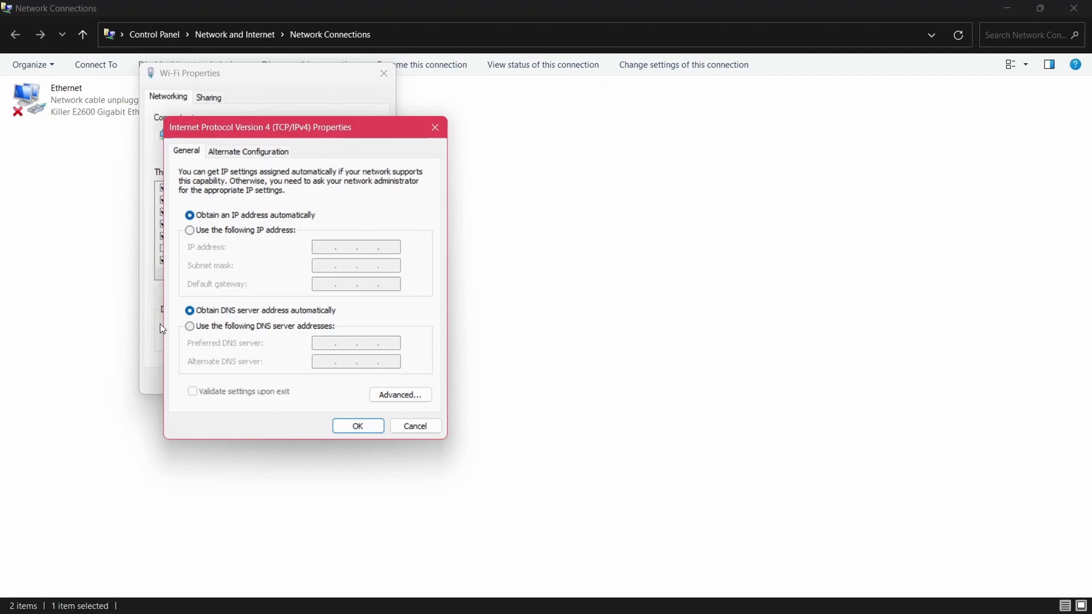
pyautogui.click(190, 326)
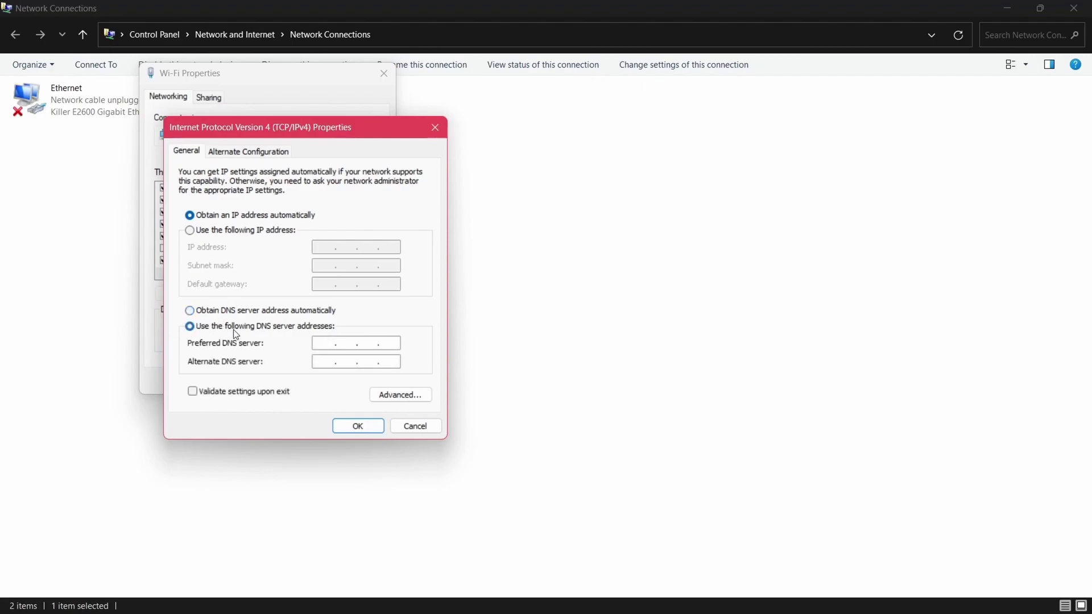
pyautogui.write('1.1.1.1')
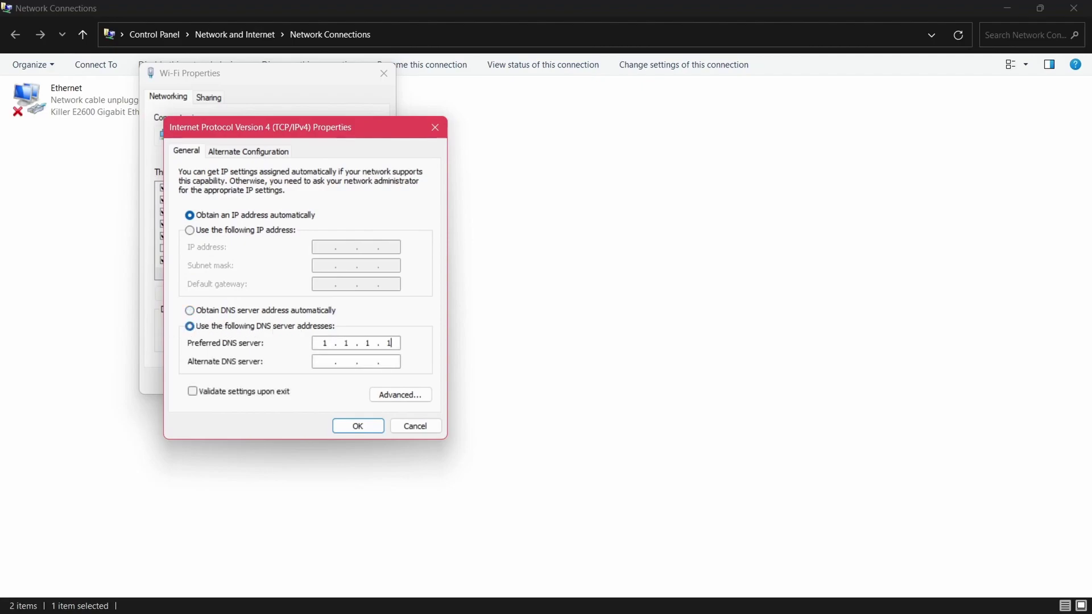